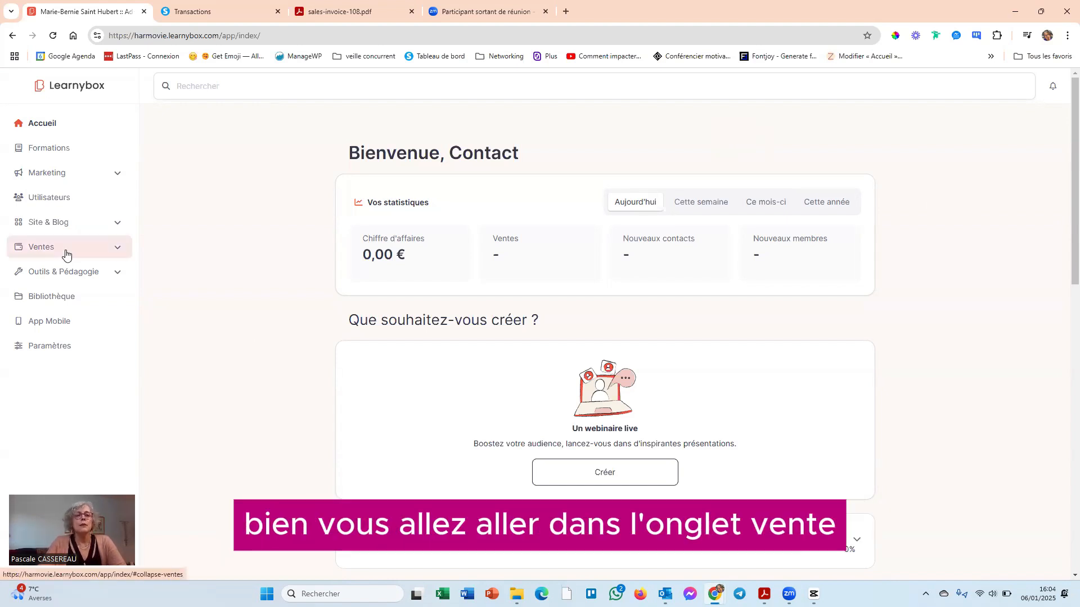
Open the settings for orders and invoices in the sales section.
{"action": "left_click", "coordinate": [41, 251]}
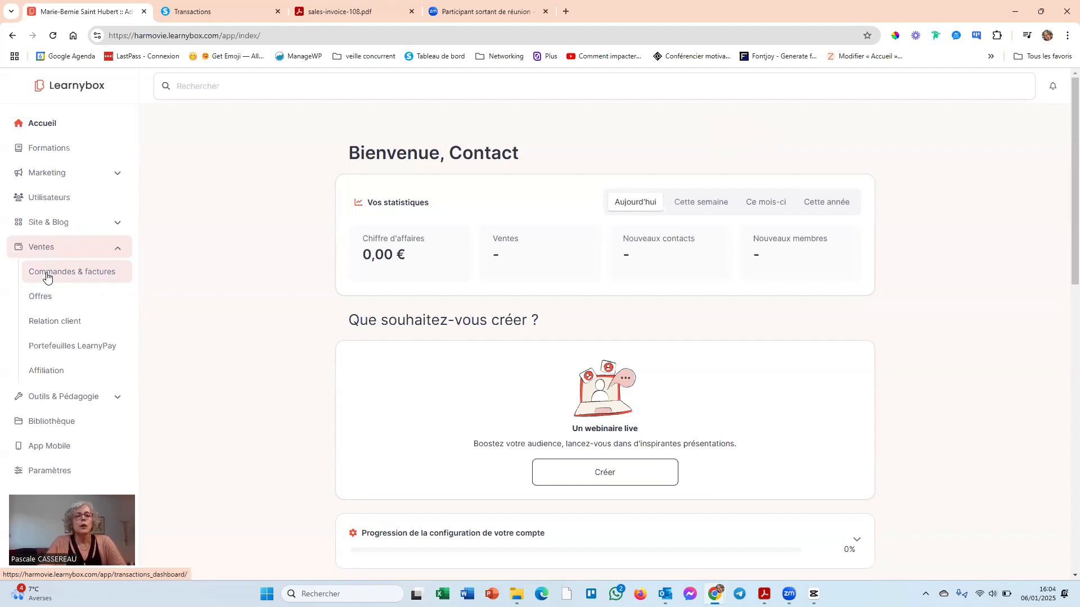
{"action": "left_click", "coordinate": [47, 275]}
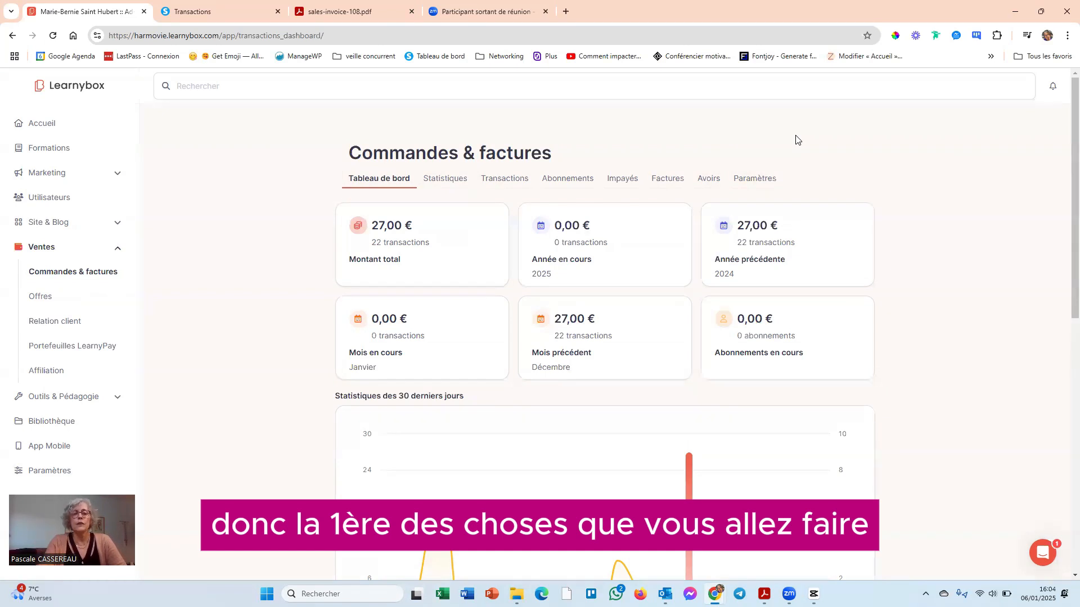
{"action": "left_click", "coordinate": [747, 186]}
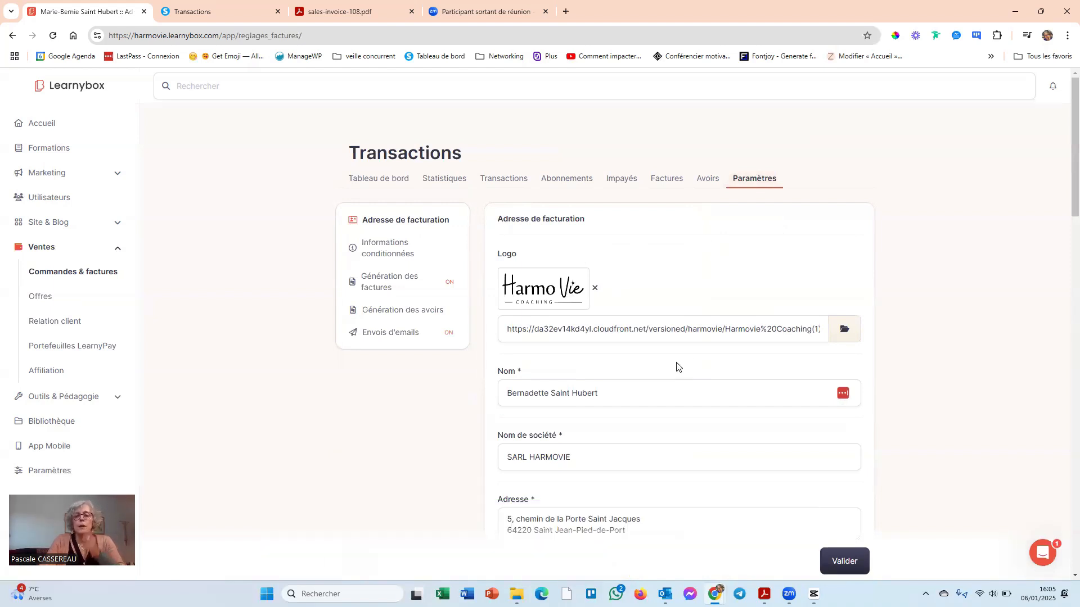
Review the billing address settings and invoice preview, and expand the additional information section below them.
{"action": "scroll", "coordinate": [631, 460], "scroll_direction": "down", "scroll_amount": 1}
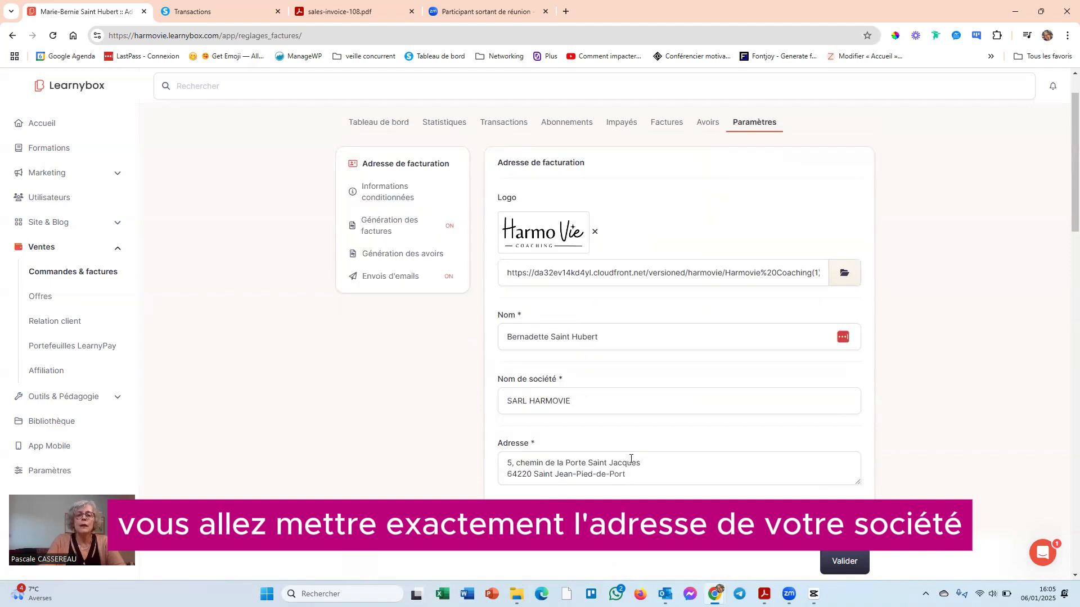
{"action": "scroll", "coordinate": [630, 459], "scroll_direction": "down", "scroll_amount": 2}
{"action": "scroll", "coordinate": [612, 437], "scroll_direction": "down", "scroll_amount": 1}
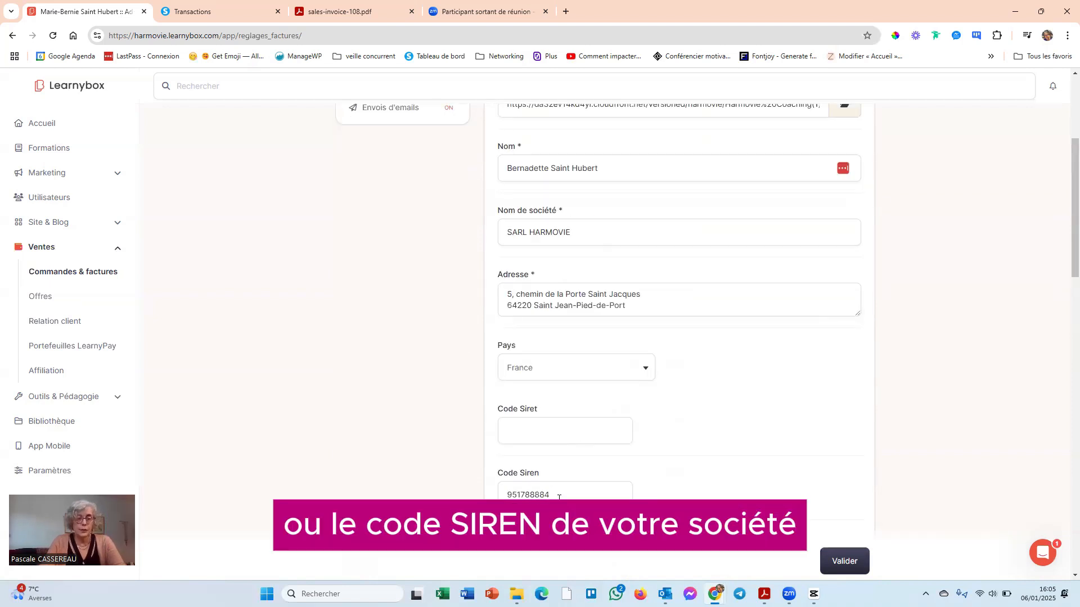
{"action": "scroll", "coordinate": [667, 447], "scroll_direction": "down", "scroll_amount": 2}
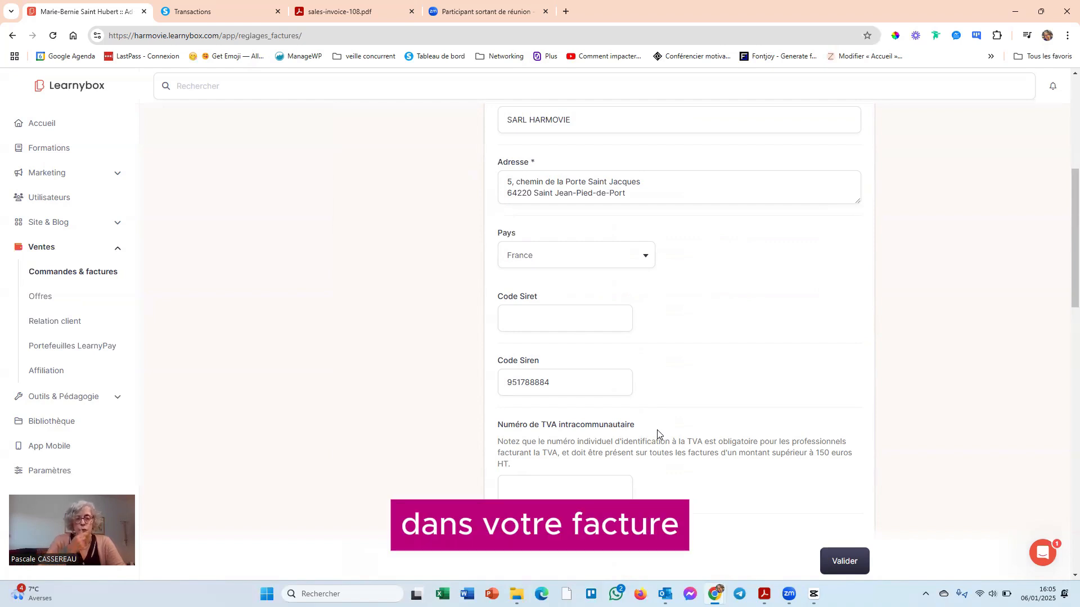
{"action": "scroll", "coordinate": [701, 452], "scroll_direction": "down", "scroll_amount": 7}
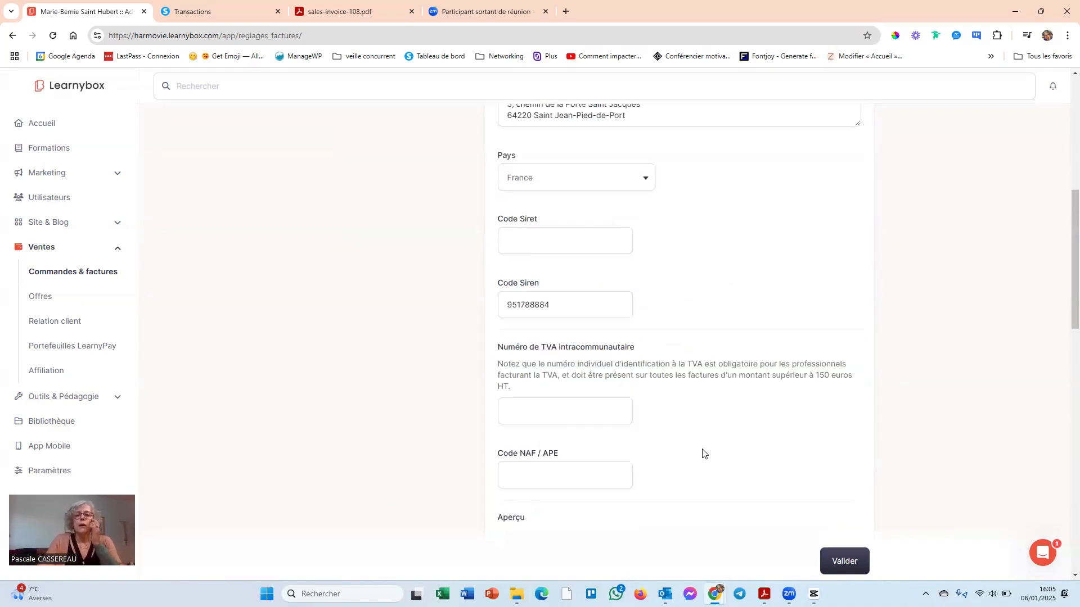
{"action": "scroll", "coordinate": [697, 456], "scroll_direction": "down", "scroll_amount": 6}
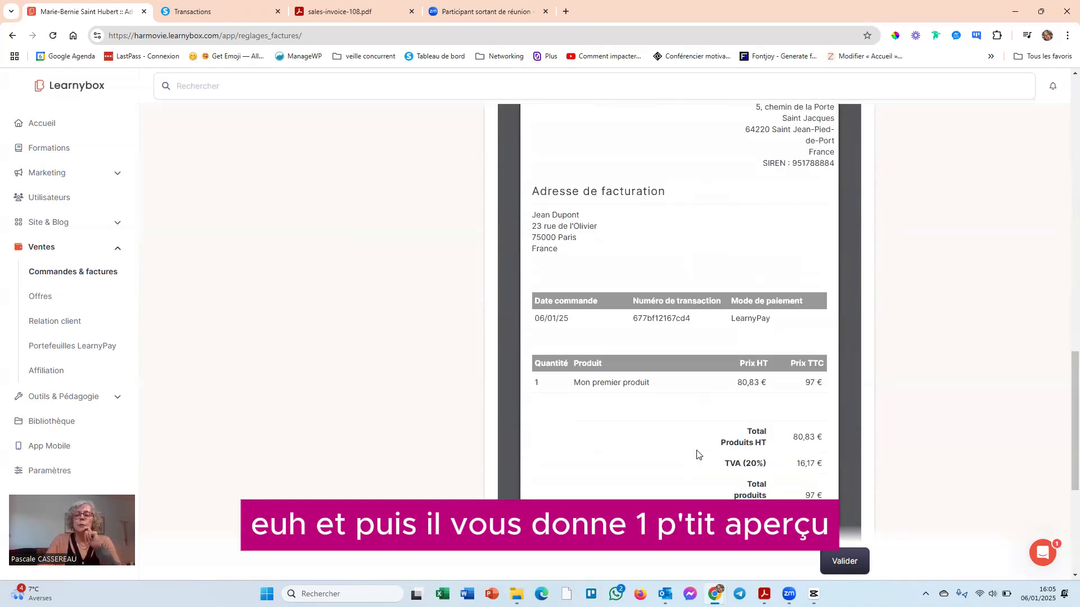
{"action": "scroll", "coordinate": [692, 459], "scroll_direction": "down", "scroll_amount": 4}
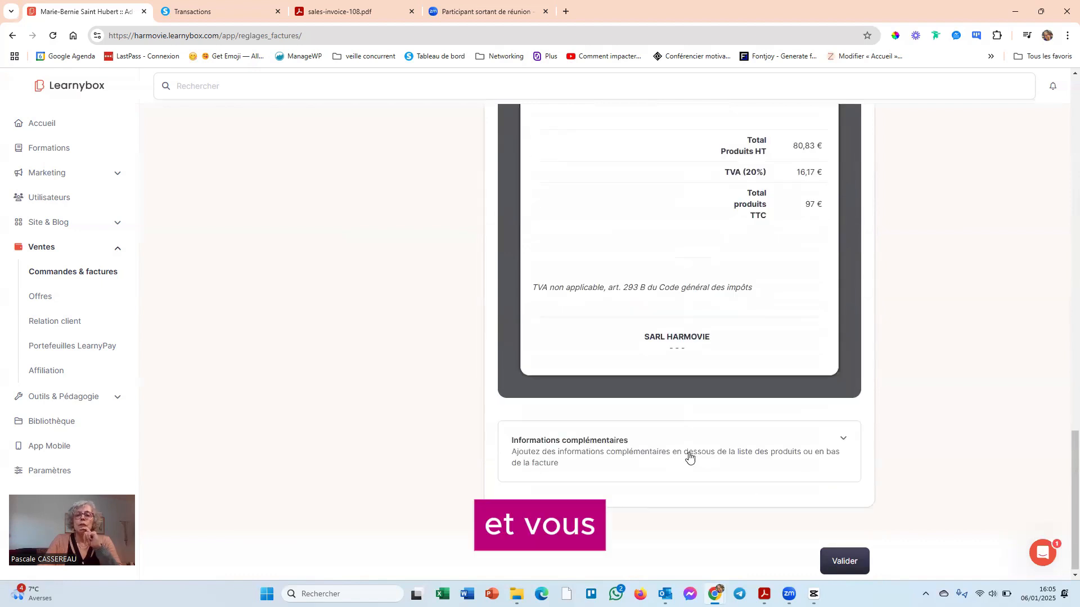
{"action": "left_click", "coordinate": [699, 451]}
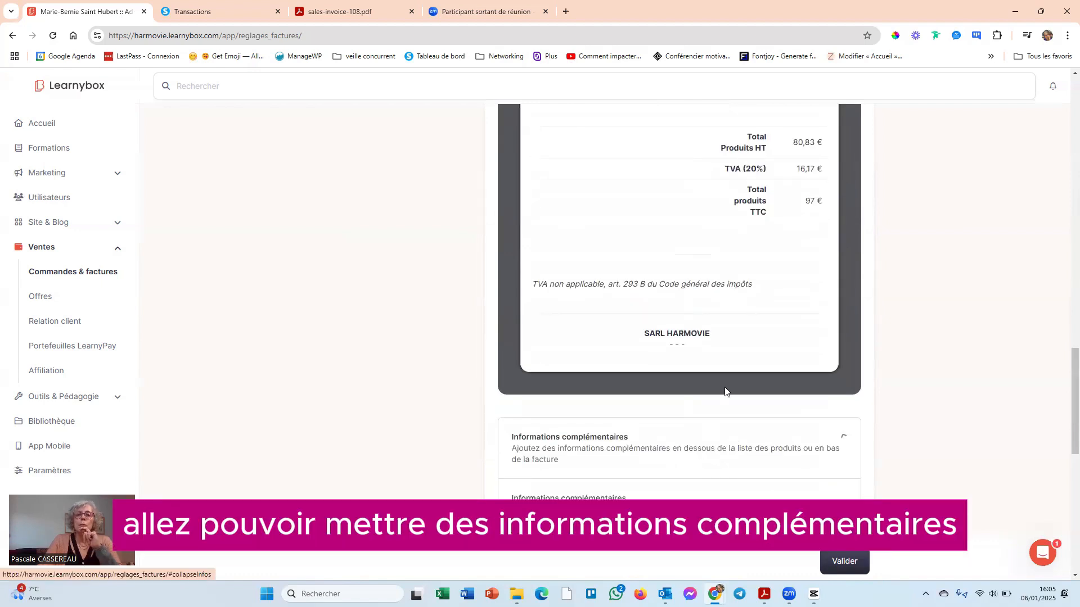
{"action": "scroll", "coordinate": [725, 391], "scroll_direction": "down", "scroll_amount": 2}
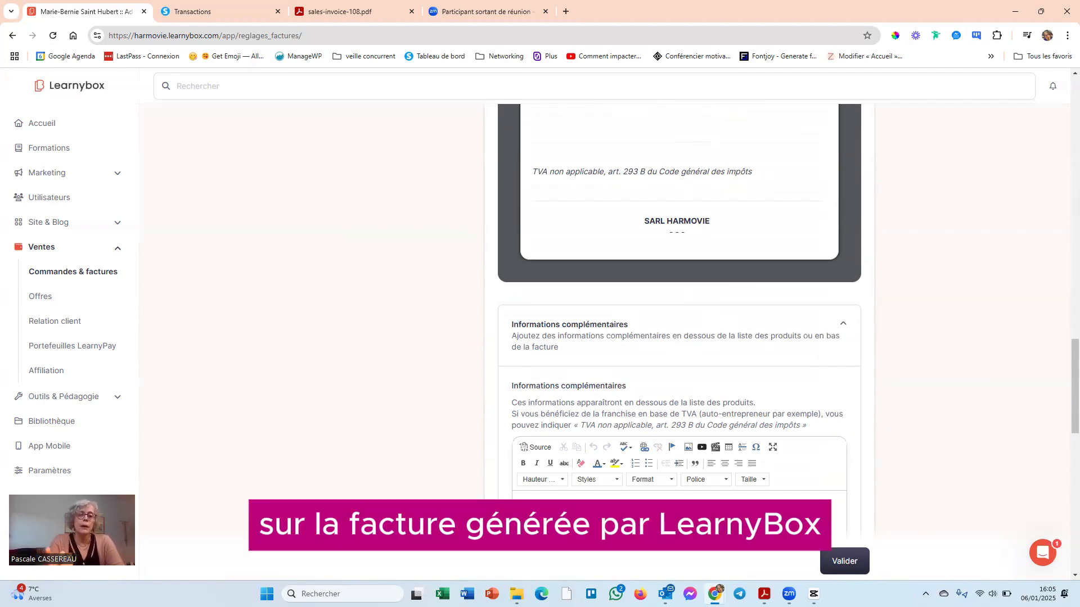
Open the invoice generation settings and review the numbering, prefix, default VAT rate and per-country VAT options.
{"action": "scroll", "coordinate": [706, 436], "scroll_direction": "up", "scroll_amount": 12}
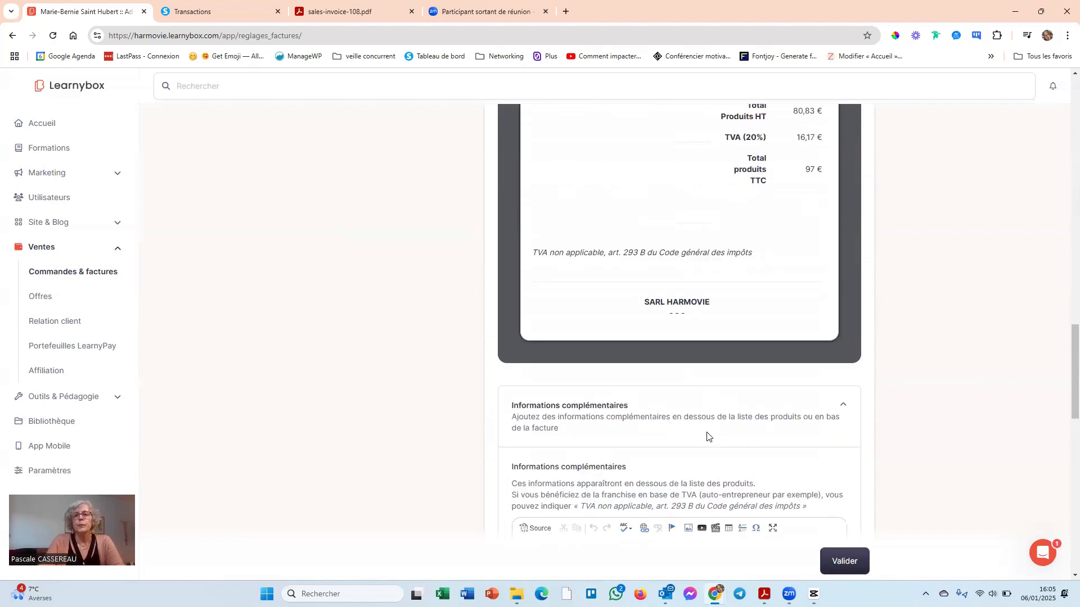
{"action": "scroll", "coordinate": [675, 306], "scroll_direction": "up", "scroll_amount": 10}
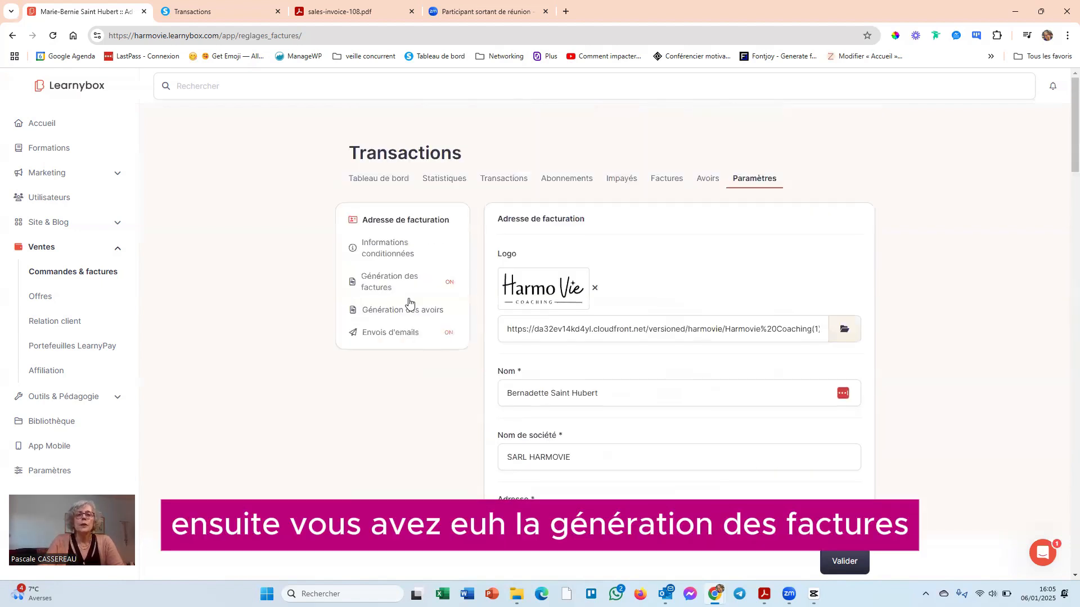
{"action": "left_click", "coordinate": [382, 288]}
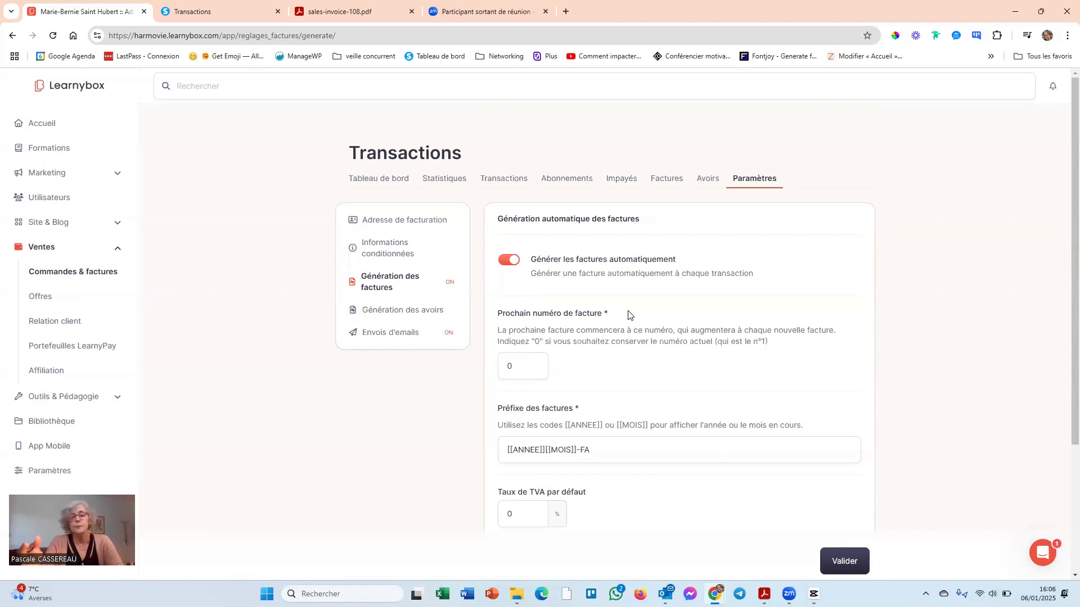
{"action": "scroll", "coordinate": [643, 319], "scroll_direction": "down", "scroll_amount": 1}
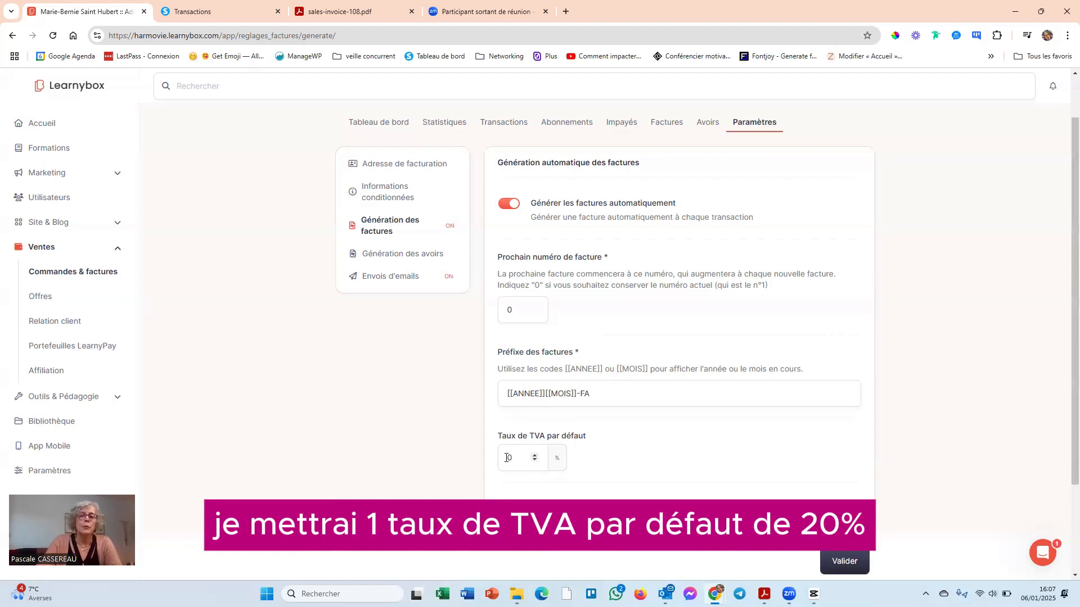
{"action": "scroll", "coordinate": [644, 422], "scroll_direction": "down", "scroll_amount": 2}
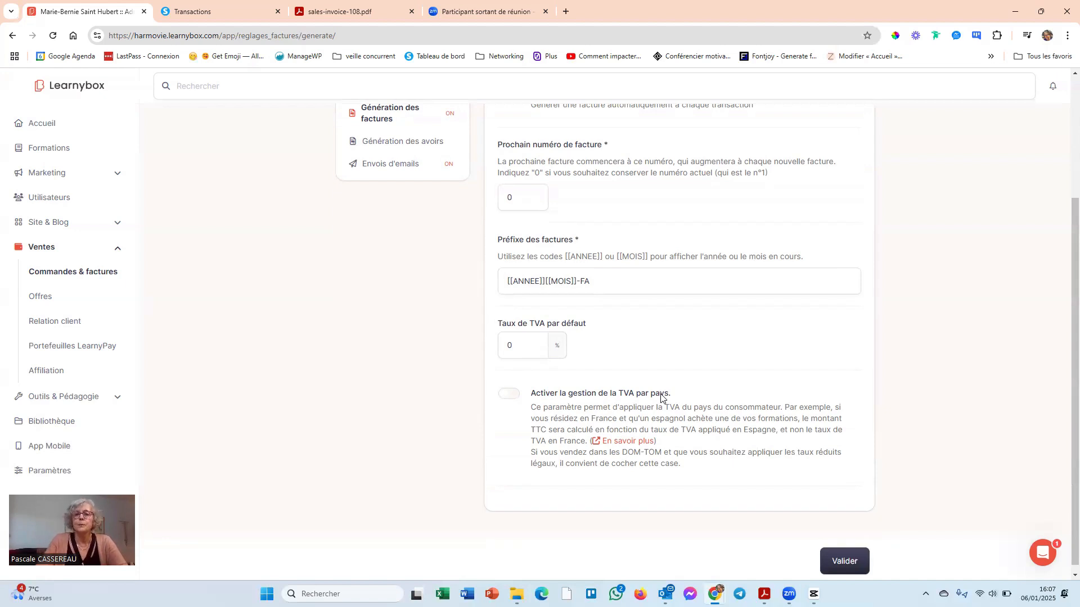
Open the credit note generation settings and reveal the end of the credit note prefix.
{"action": "scroll", "coordinate": [400, 312], "scroll_direction": "up", "scroll_amount": 3}
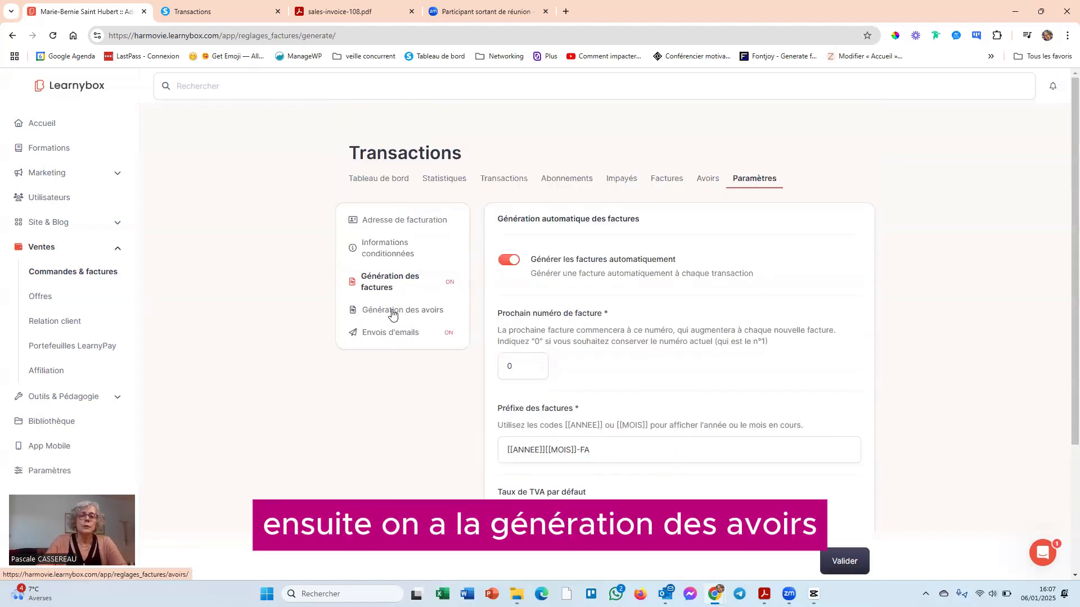
{"action": "left_click", "coordinate": [393, 314]}
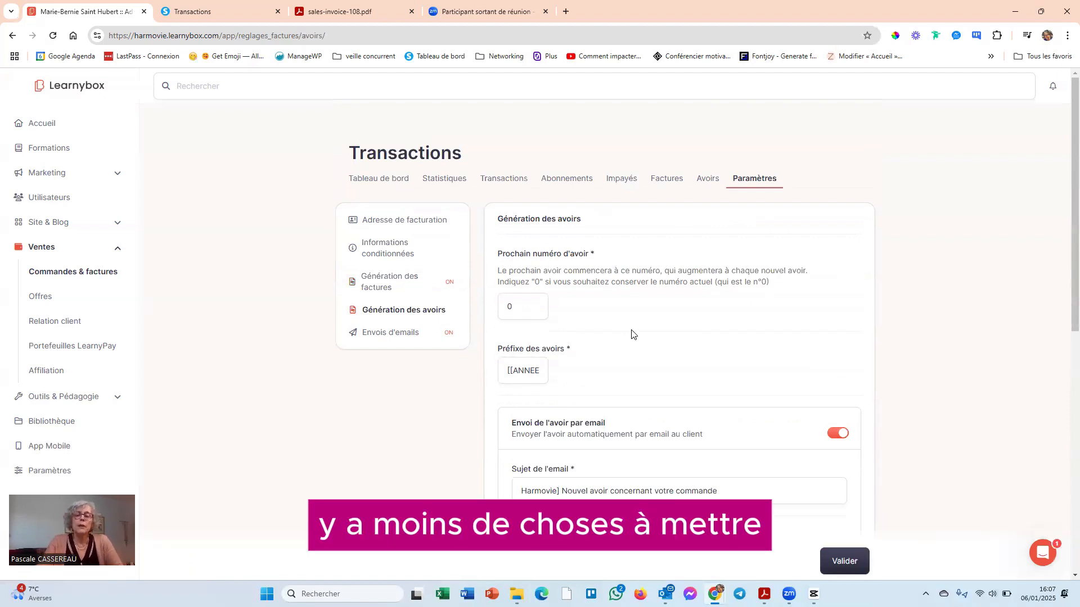
{"action": "left_click", "coordinate": [506, 370]}
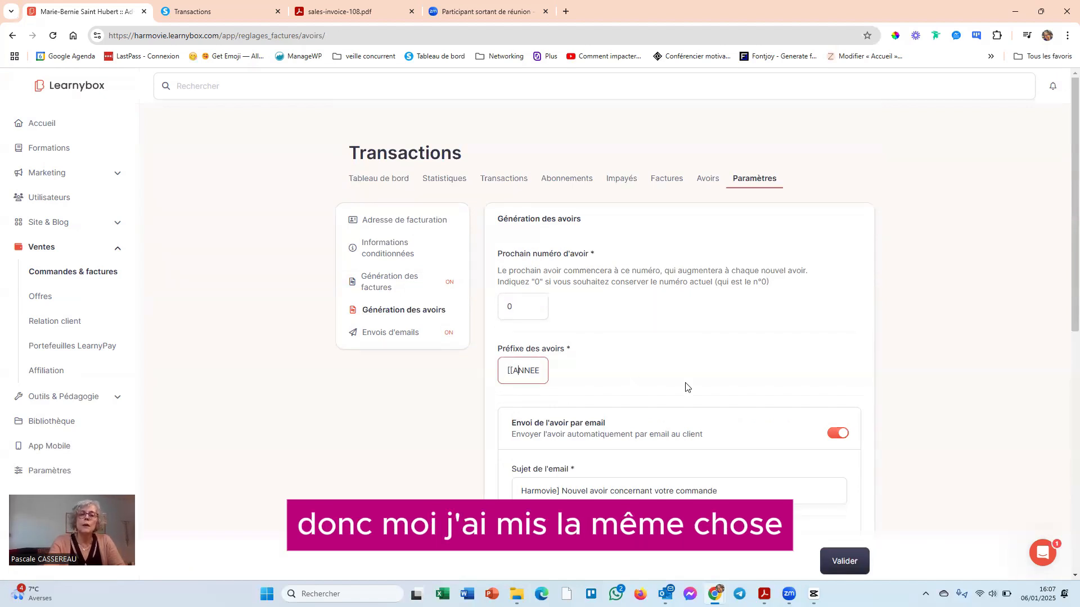
{"action": "key", "text": "Right"}
{"action": "key", "text": "Right"}
{"action": "key", "text": "Right"}
{"action": "key", "text": "Right"}
{"action": "key", "text": "Right"}
{"action": "key", "text": "Right"}
{"action": "key", "text": "Right"}
{"action": "key", "text": "Right"}
{"action": "key", "text": "Right"}
{"action": "key", "text": "Right"}
{"action": "key", "text": "Right"}
{"action": "key", "text": "Right"}
{"action": "key", "text": "Right"}
{"action": "key", "text": "Right"}
{"action": "key", "text": "Right"}
{"action": "key", "text": "Right"}
{"action": "key", "text": "Right"}
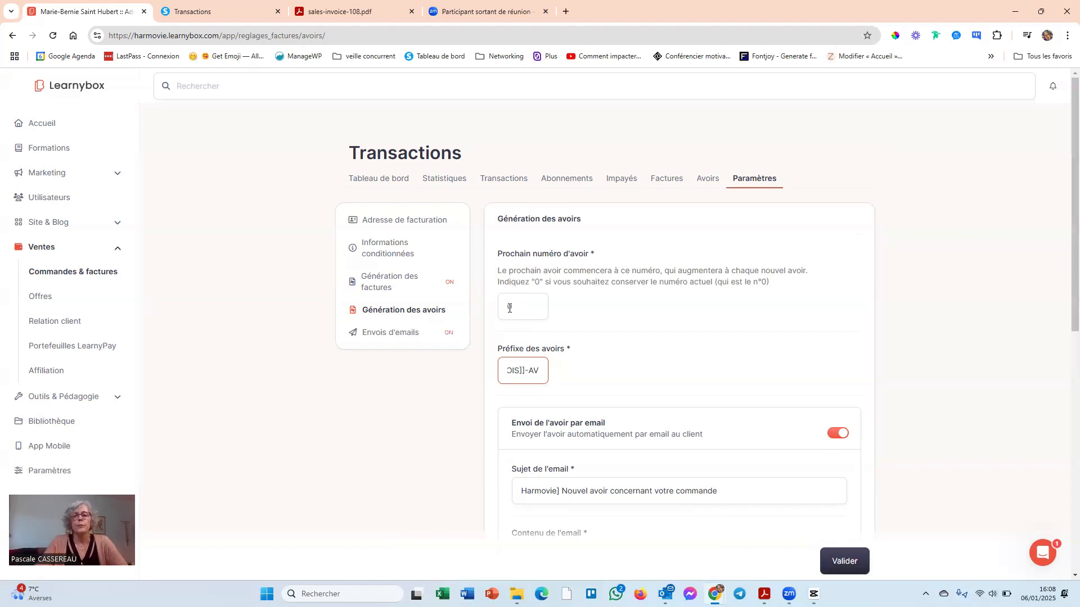
Review the subject and content of the automatic credit note email.
{"action": "scroll", "coordinate": [597, 353], "scroll_direction": "down", "scroll_amount": 1}
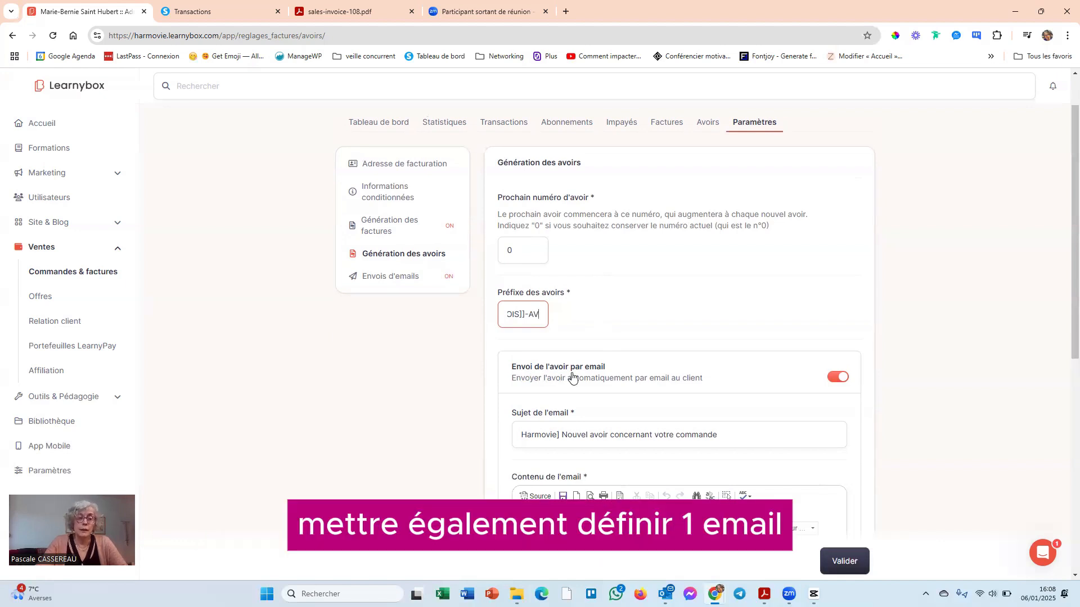
{"action": "scroll", "coordinate": [572, 376], "scroll_direction": "down", "scroll_amount": 1}
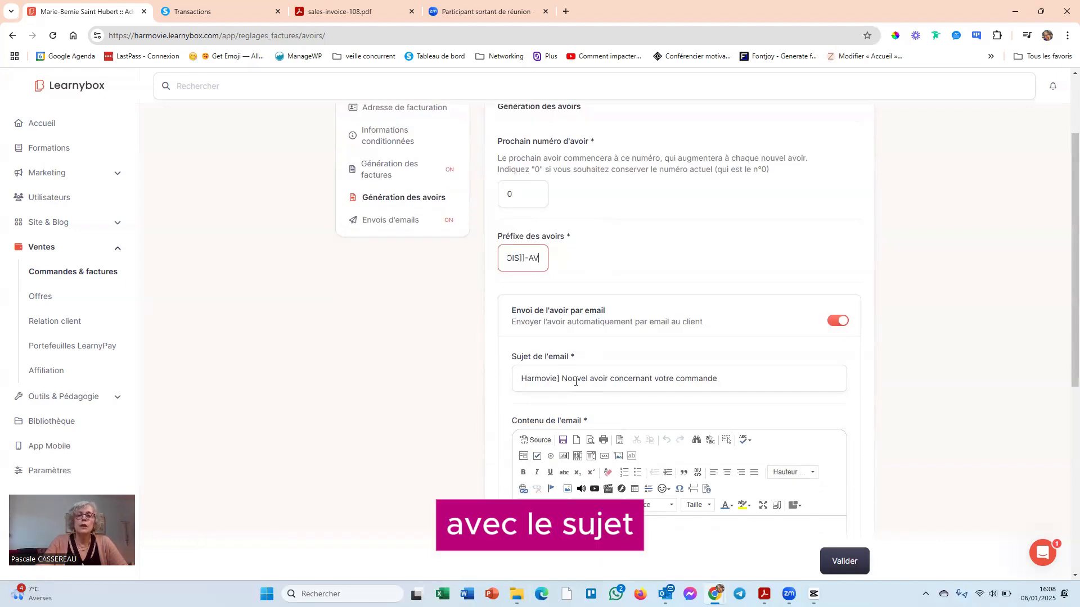
{"action": "scroll", "coordinate": [576, 382], "scroll_direction": "down", "scroll_amount": 6}
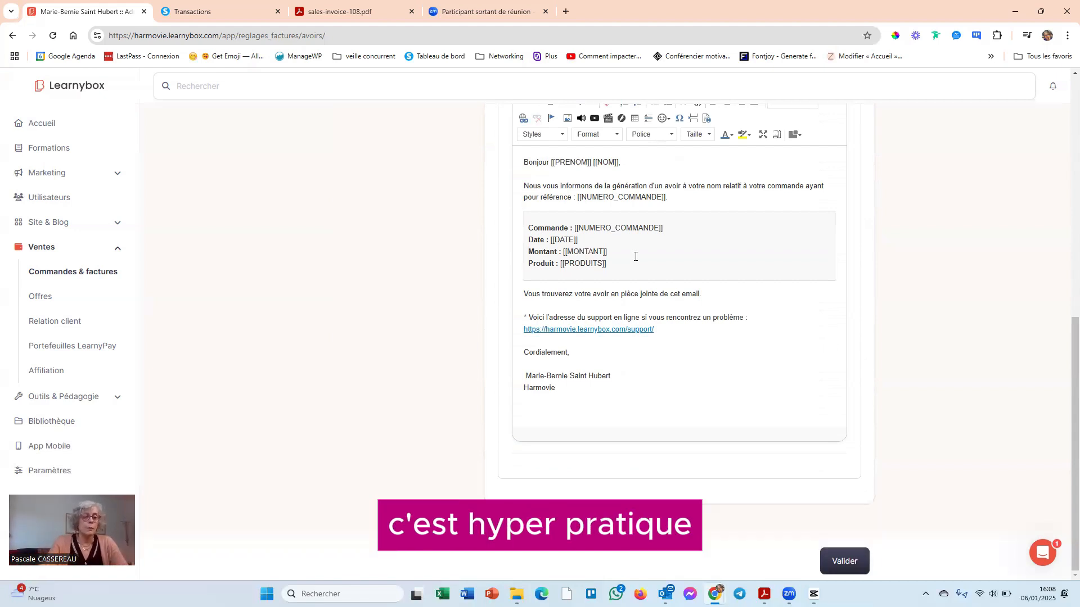
Open the email sending settings and review the templates for invoices, subscriptions, payment errors and cancelled transactions.
{"action": "scroll", "coordinate": [668, 239], "scroll_direction": "up", "scroll_amount": 8}
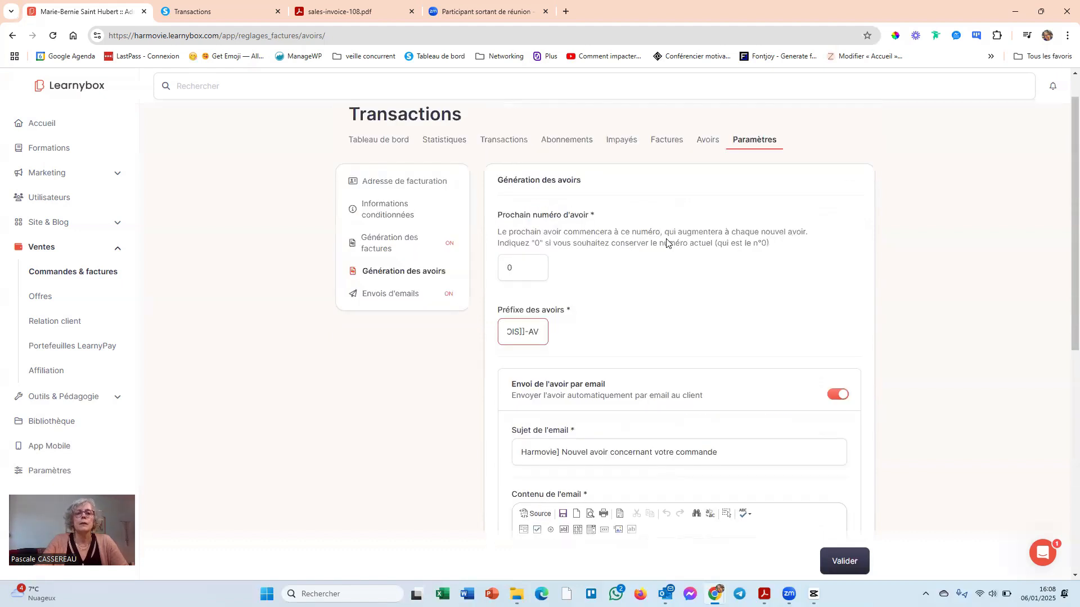
{"action": "left_click", "coordinate": [376, 305]}
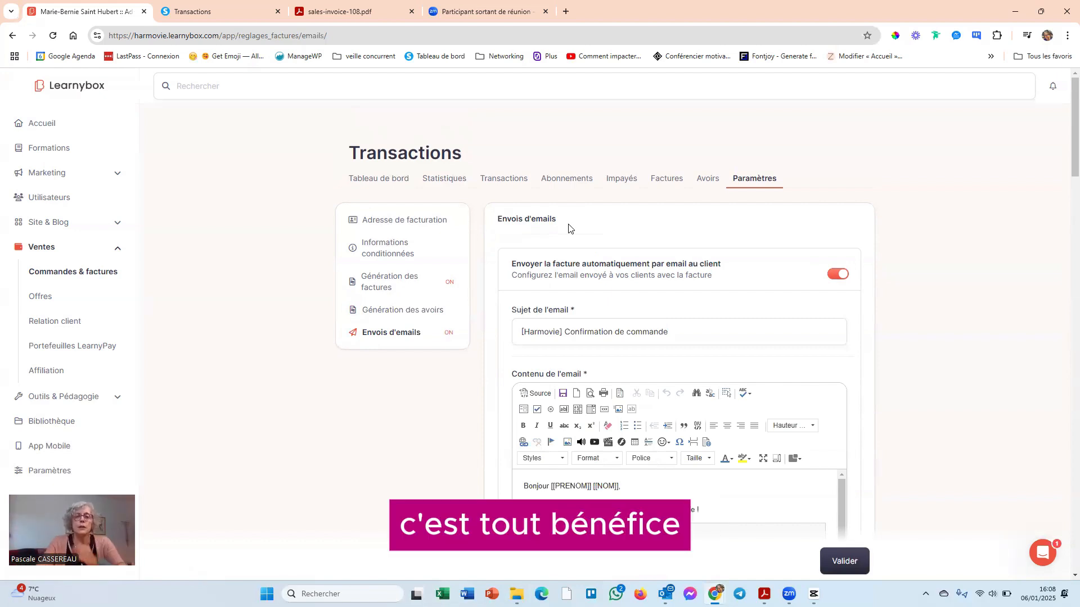
{"action": "scroll", "coordinate": [694, 289], "scroll_direction": "down", "scroll_amount": 5}
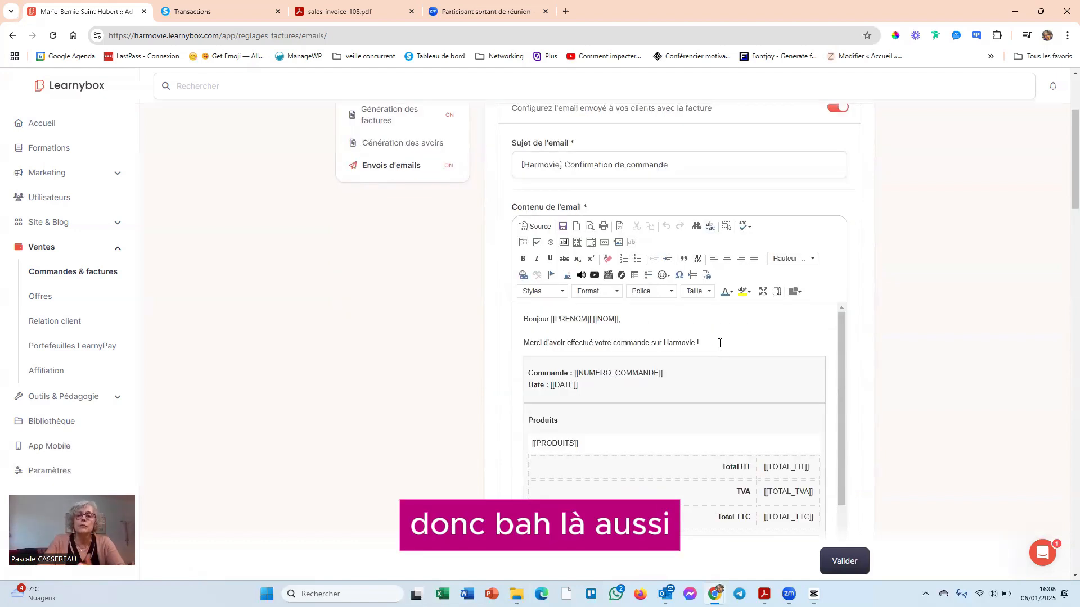
{"action": "scroll", "coordinate": [719, 342], "scroll_direction": "down", "scroll_amount": 4}
{"action": "scroll", "coordinate": [720, 342], "scroll_direction": "down", "scroll_amount": 6}
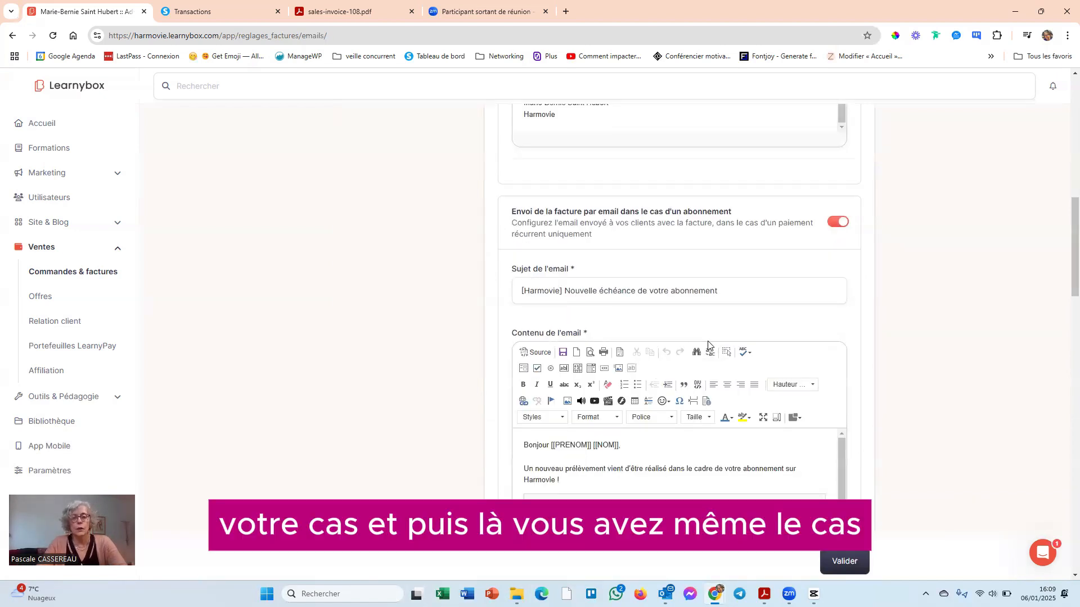
{"action": "scroll", "coordinate": [708, 344], "scroll_direction": "down", "scroll_amount": 4}
{"action": "scroll", "coordinate": [709, 340], "scroll_direction": "down", "scroll_amount": 8}
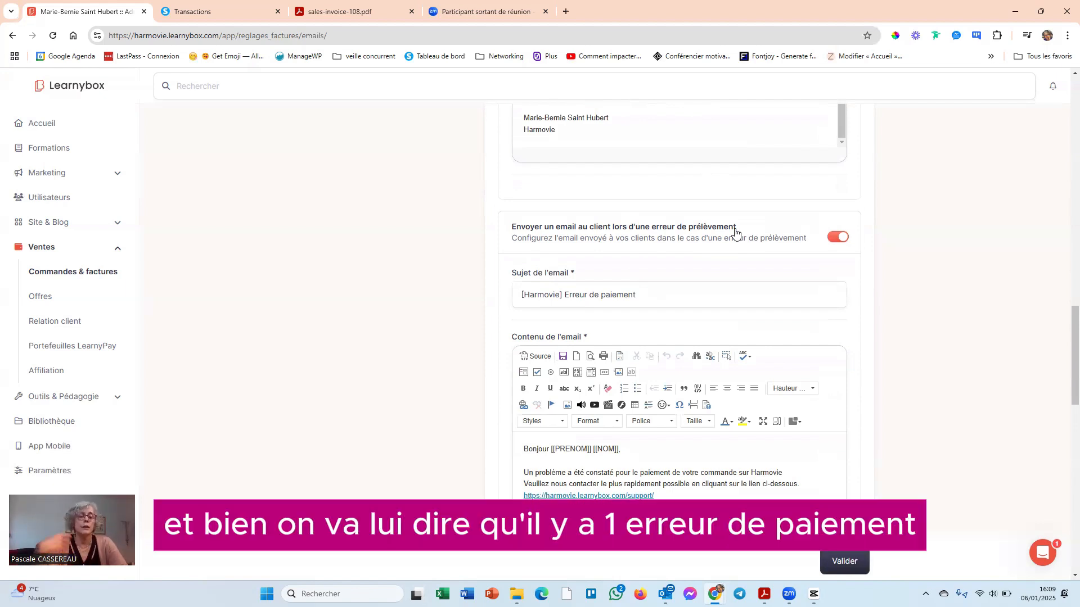
{"action": "scroll", "coordinate": [737, 236], "scroll_direction": "down", "scroll_amount": 6}
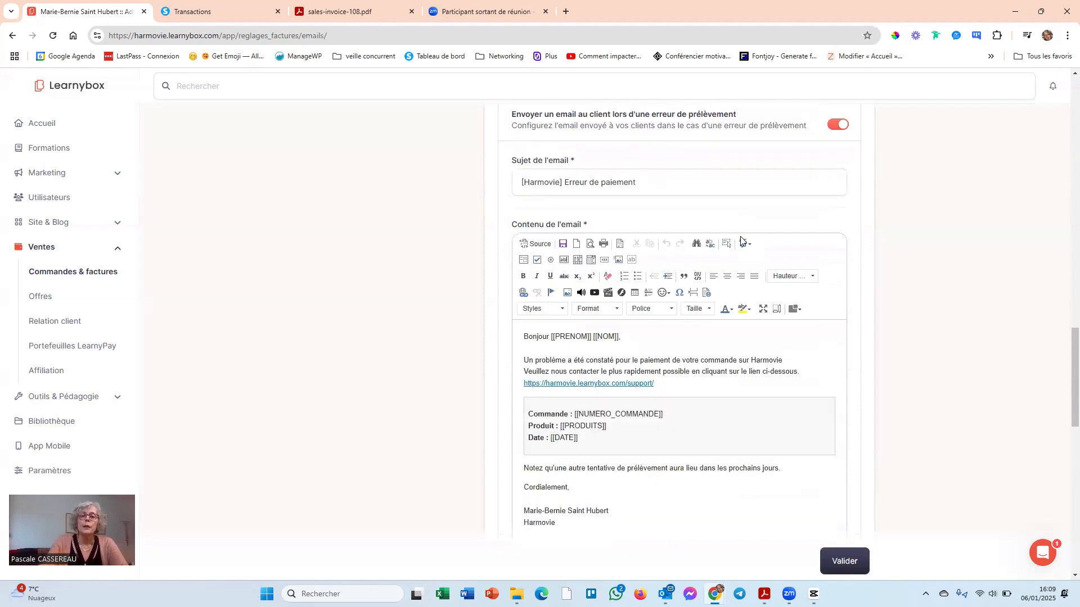
{"action": "scroll", "coordinate": [568, 336], "scroll_direction": "down", "scroll_amount": 2}
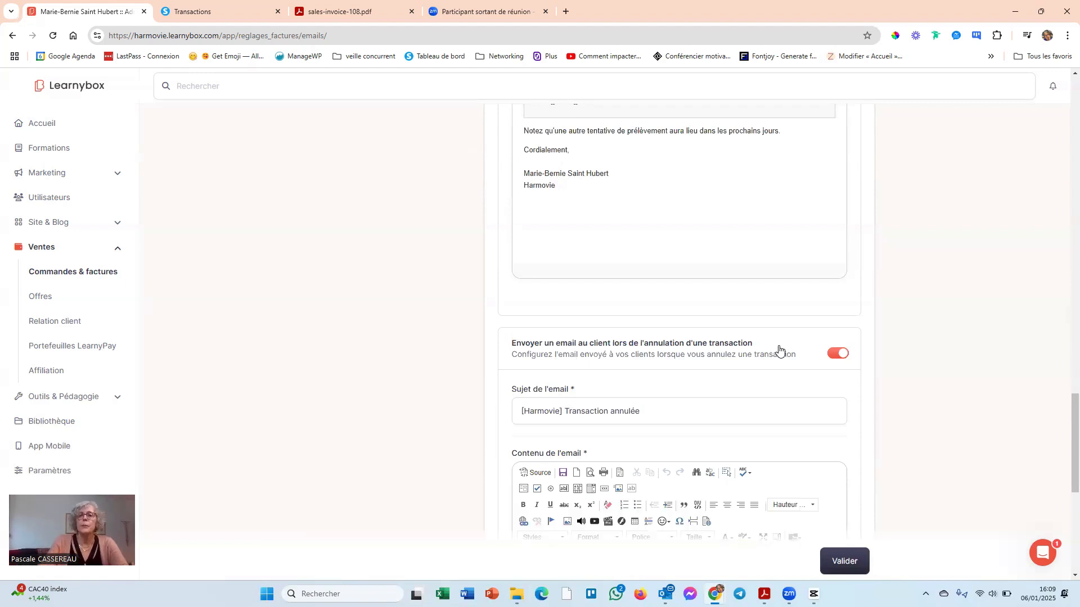
Open the detail page of the 202501-FA invoice from the invoice list and export it as a PDF.
{"action": "scroll", "coordinate": [615, 288], "scroll_direction": "up", "scroll_amount": 10}
{"action": "scroll", "coordinate": [614, 287], "scroll_direction": "up", "scroll_amount": 10}
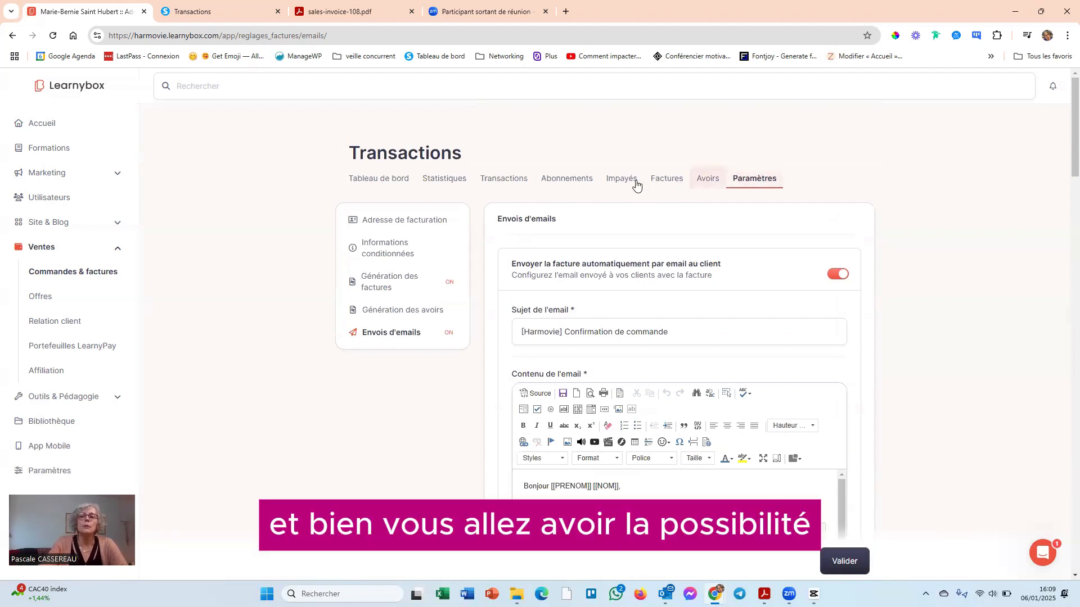
{"action": "left_click", "coordinate": [666, 183]}
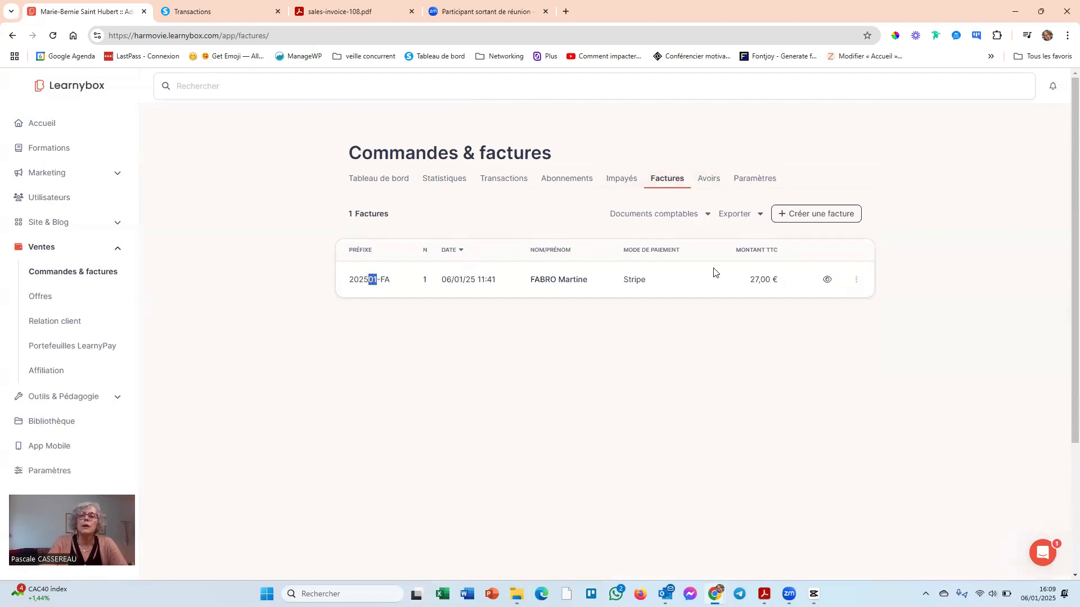
{"action": "left_click", "coordinate": [826, 281]}
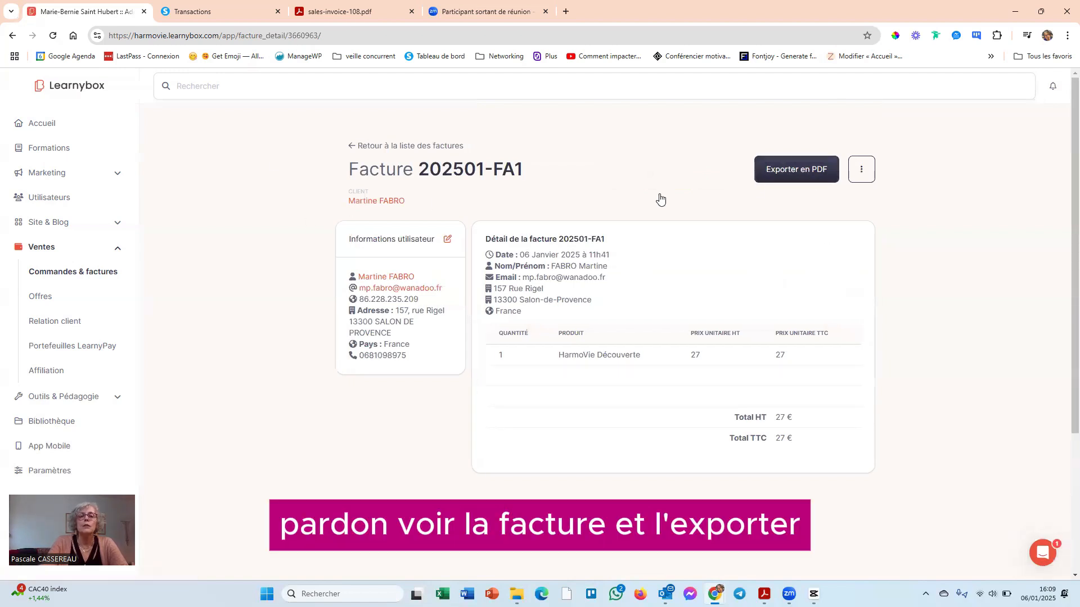
{"action": "left_click", "coordinate": [794, 174]}
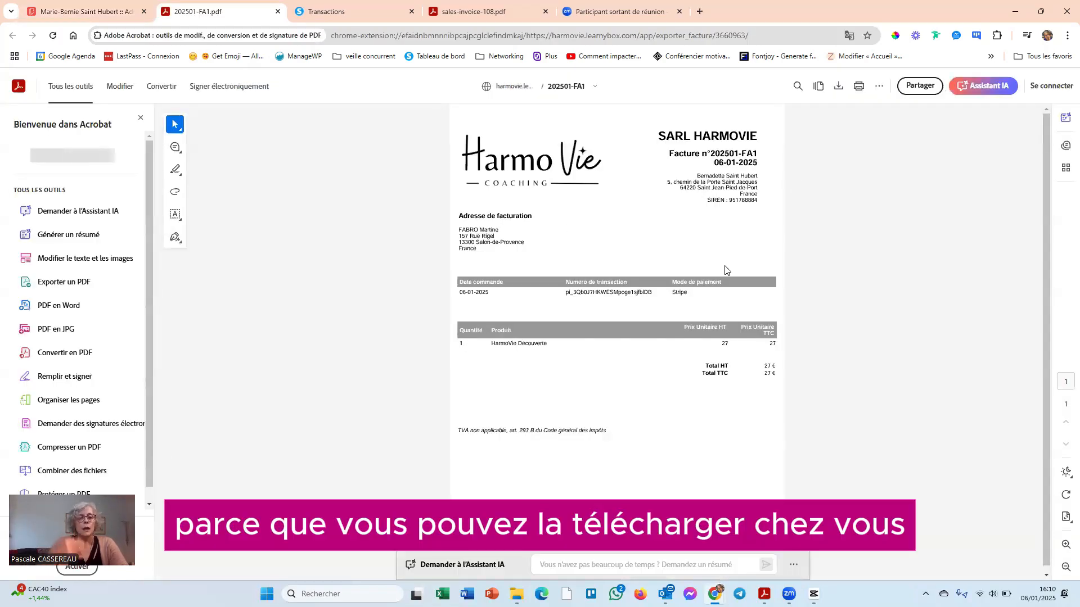
Return to the invoice detail page and check the additional action for sending the invoice to the client.
{"action": "left_click", "coordinate": [89, 12]}
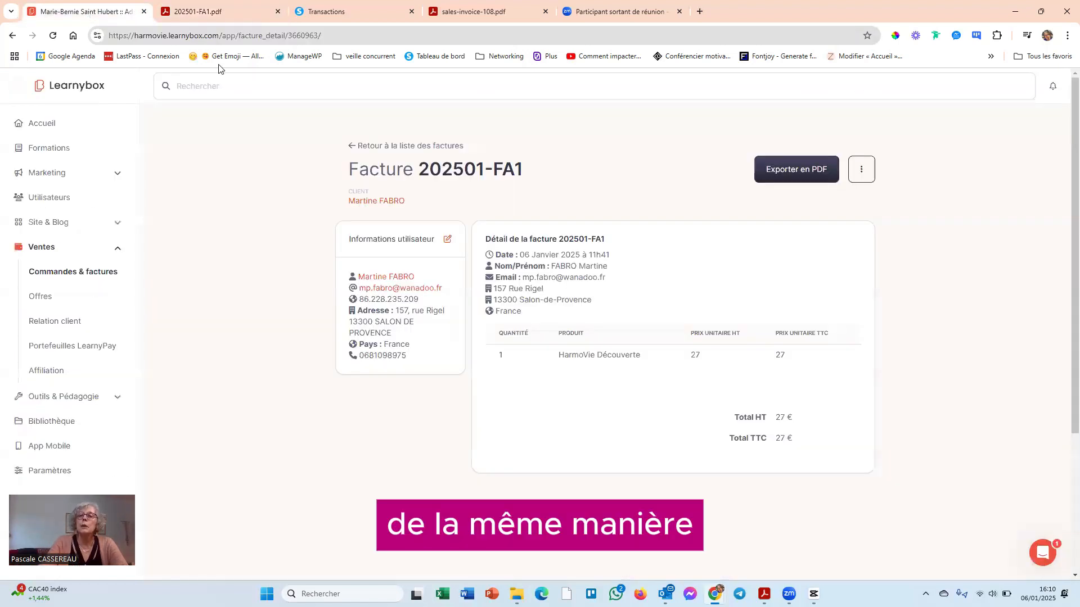
{"action": "left_click", "coordinate": [861, 169]}
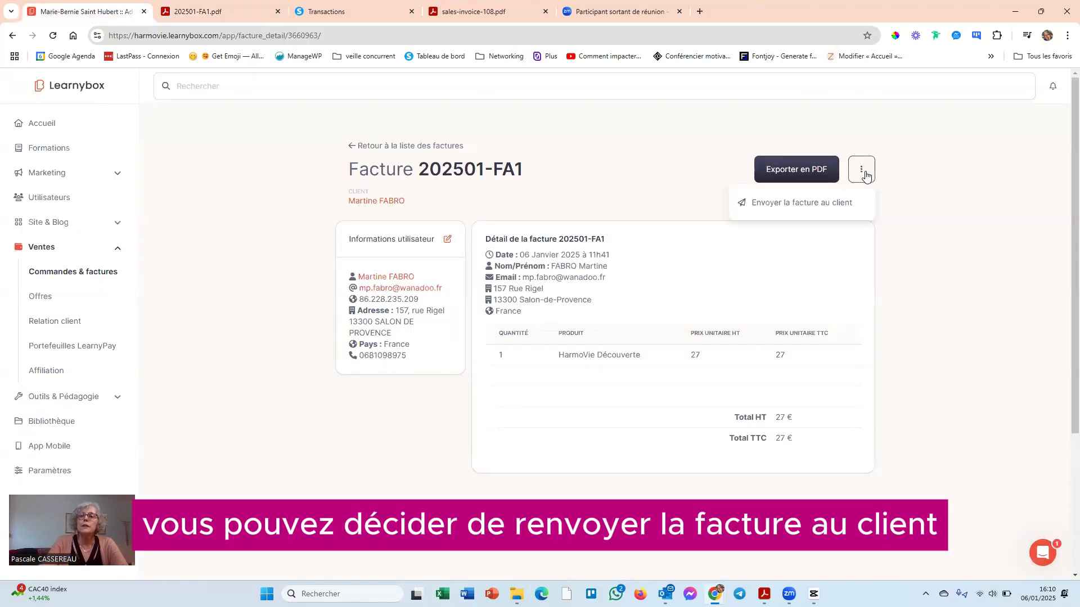
{"action": "left_click", "coordinate": [590, 202]}
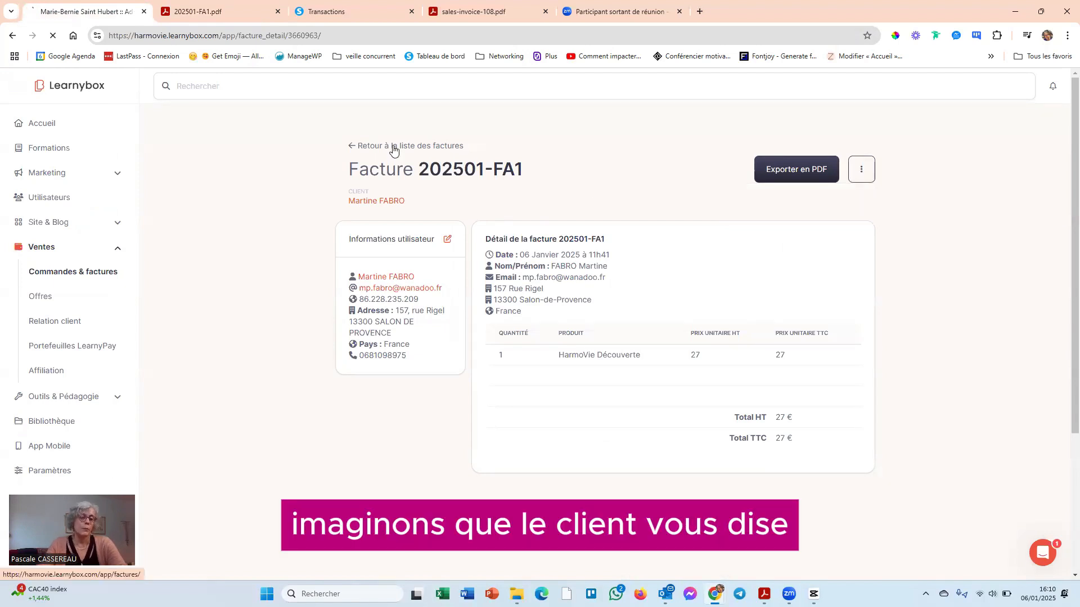
Go back to the invoice list and show the accounting document options.
{"action": "left_click", "coordinate": [394, 147]}
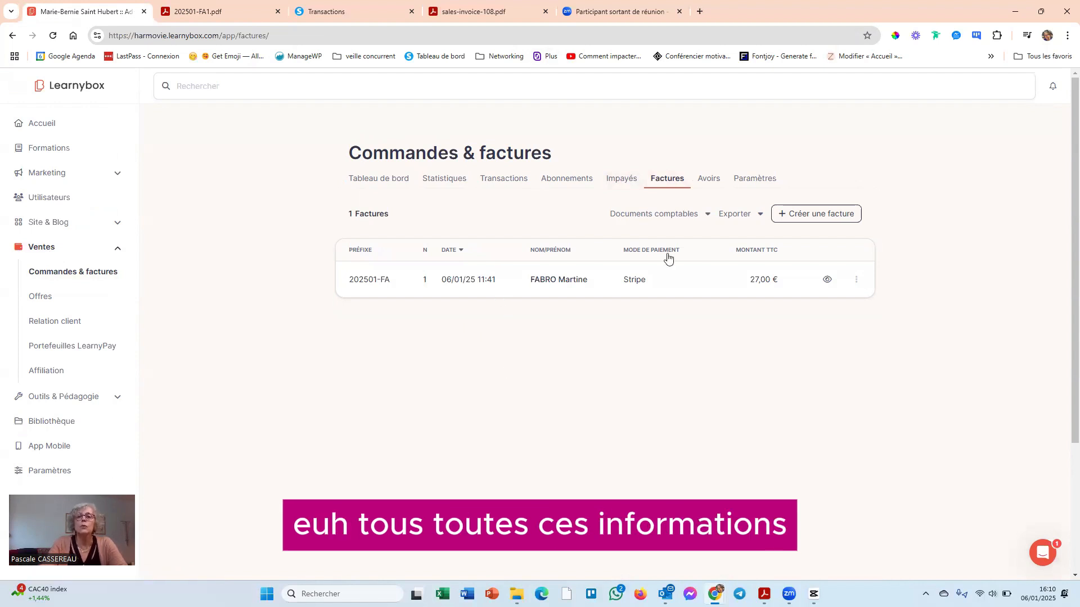
{"action": "left_click", "coordinate": [705, 216]}
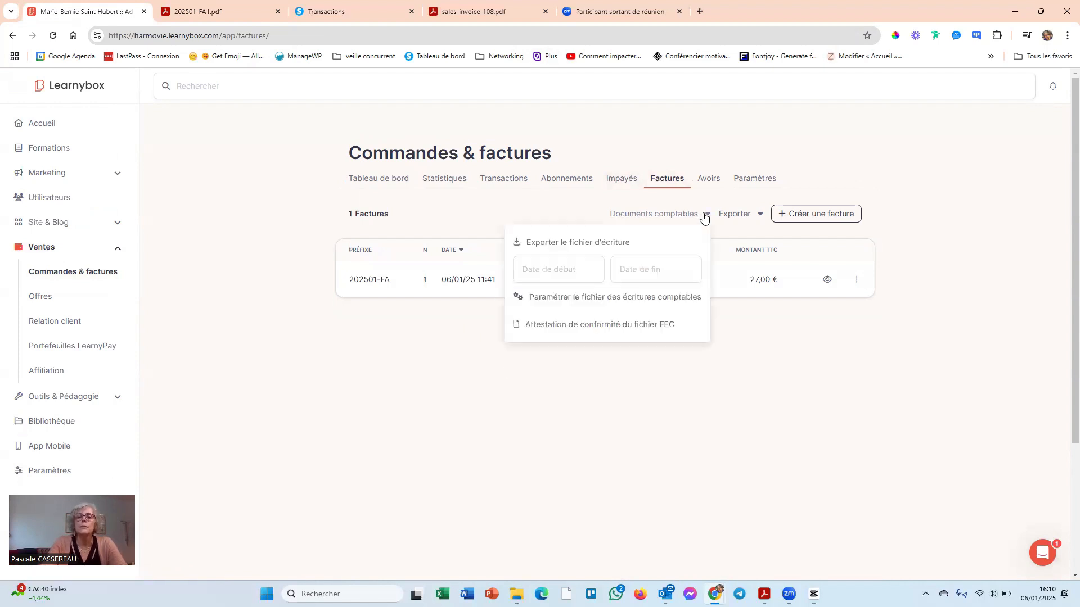